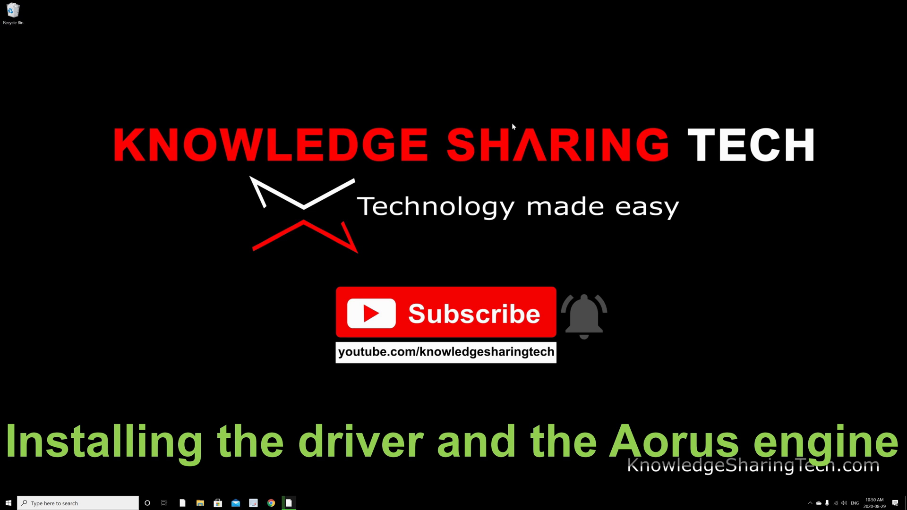
# - Run setup.exe from the driver disc via AutoPlay's Open folder view and confirm the UAC prompt
pyautogui.press('super+e')
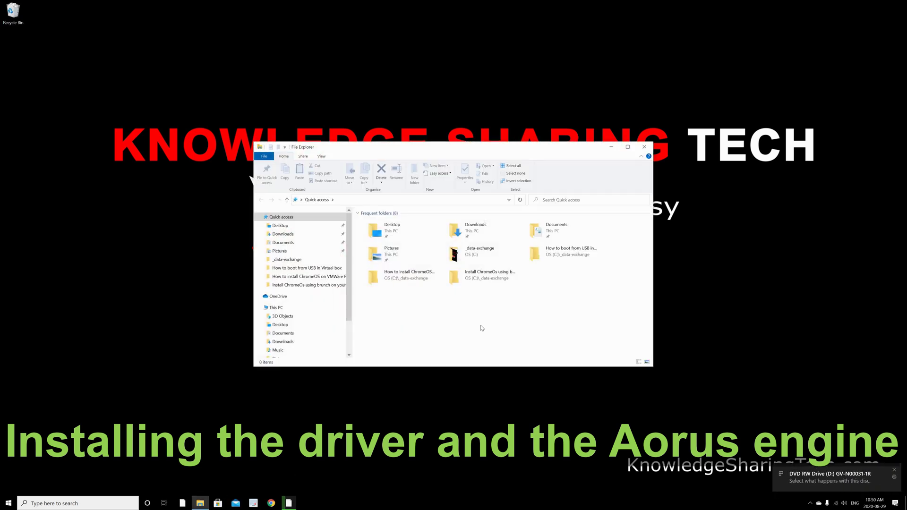
pyautogui.click(792, 484)
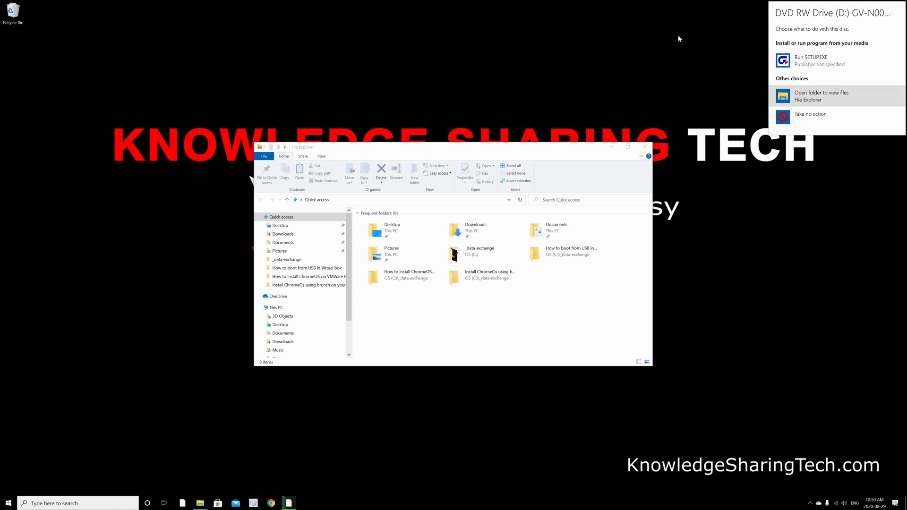
pyautogui.click(814, 97)
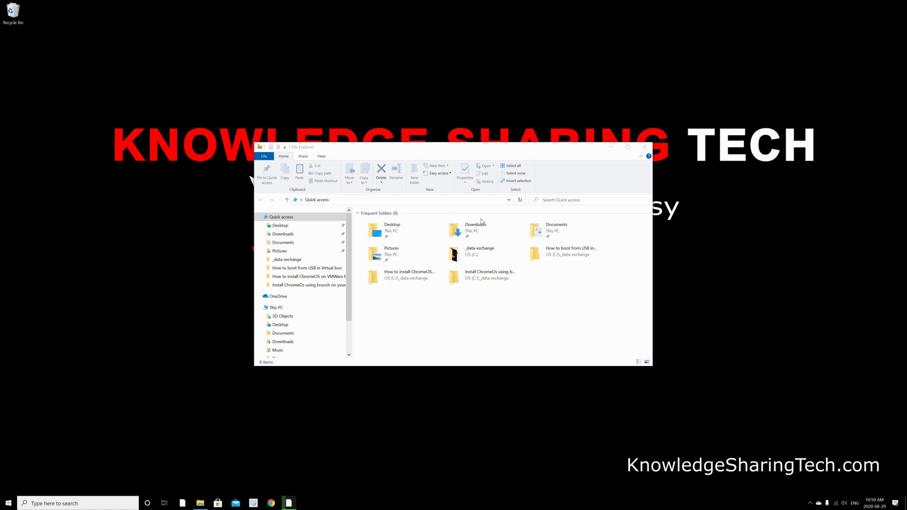
pyautogui.scroll(-2, 422, 275)
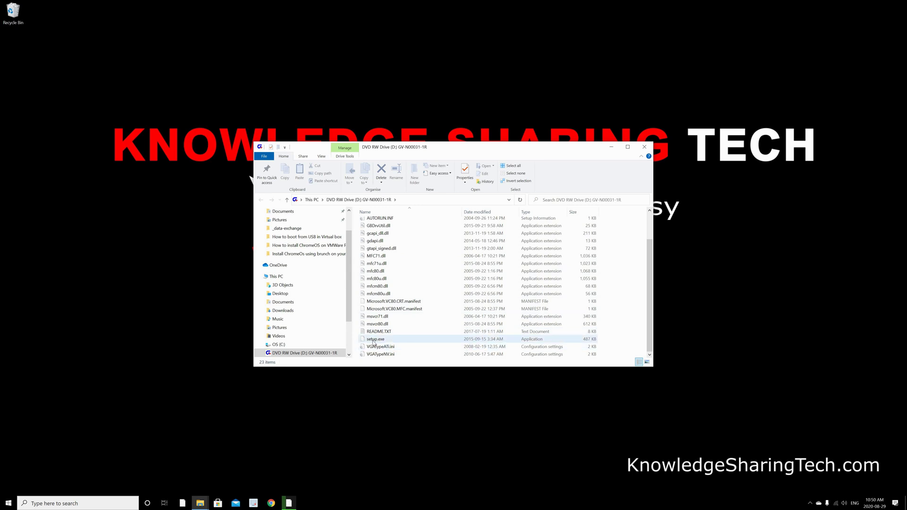
pyautogui.click(374, 342)
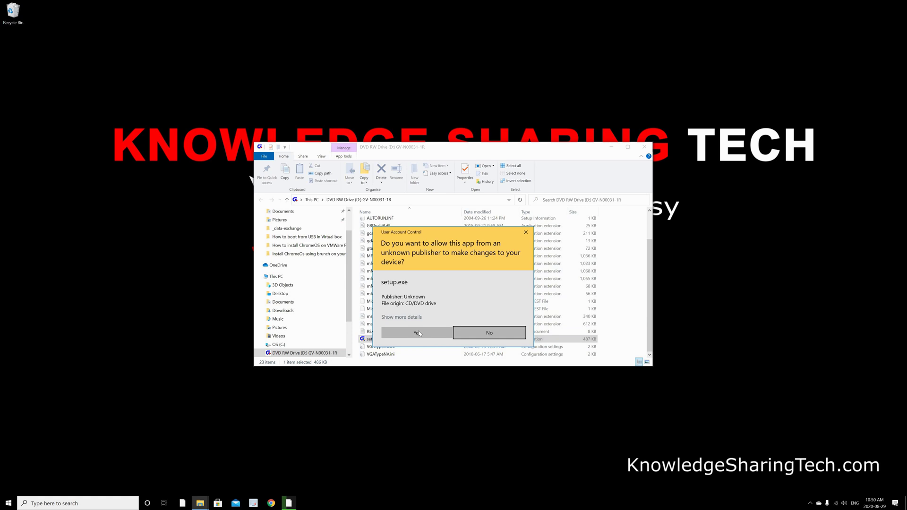
pyautogui.click(418, 334)
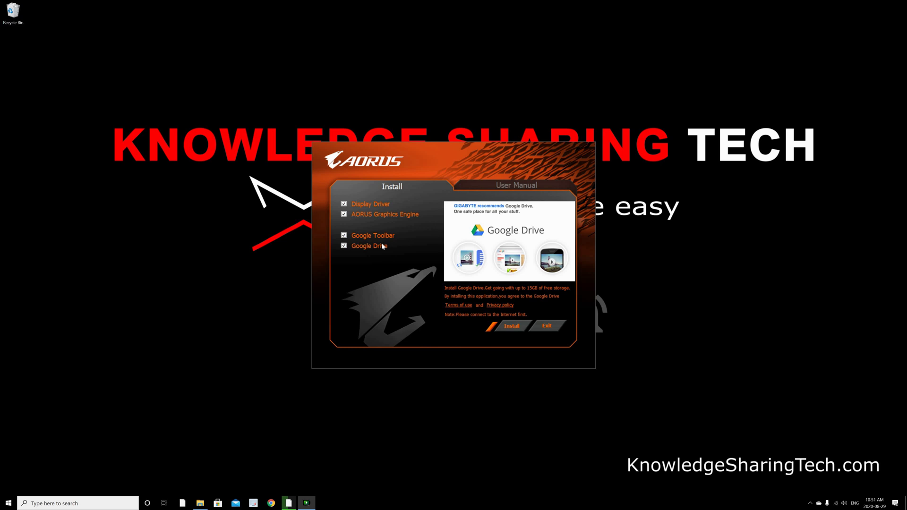
# - Untick Google Drive and Google Toolbar, keeping Display Driver and AORUS Graphics Engine for installation
pyautogui.click(344, 246)
pyautogui.moveTo(372, 235)
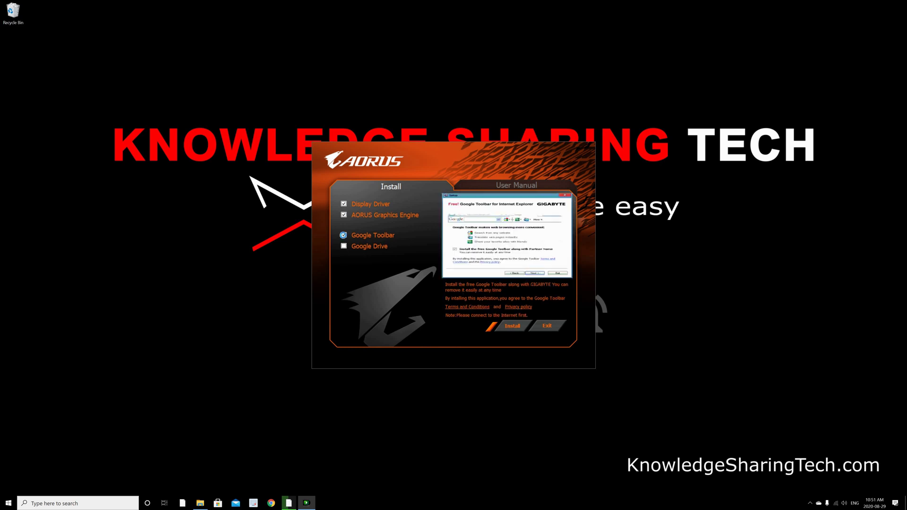
pyautogui.click(344, 235)
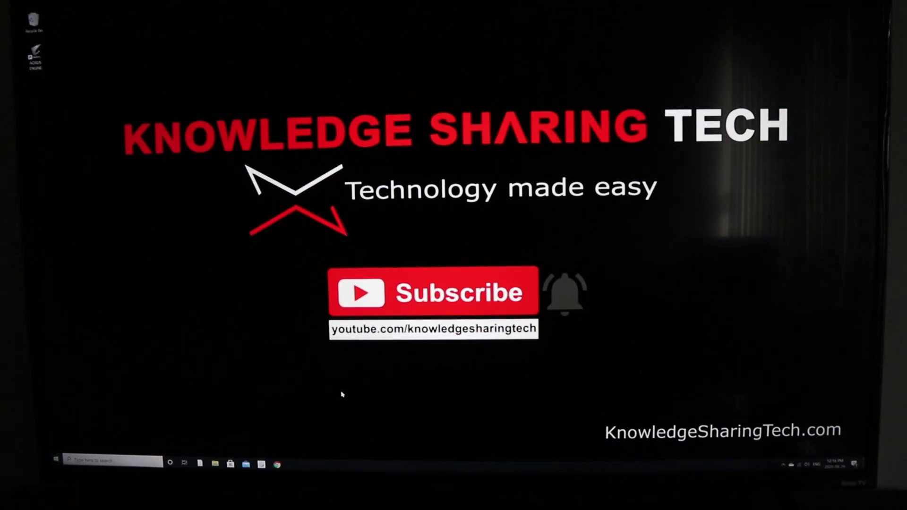
# - Reach Device Manager through This PC Properties and move its window toward screen centre
pyautogui.click(215, 464)
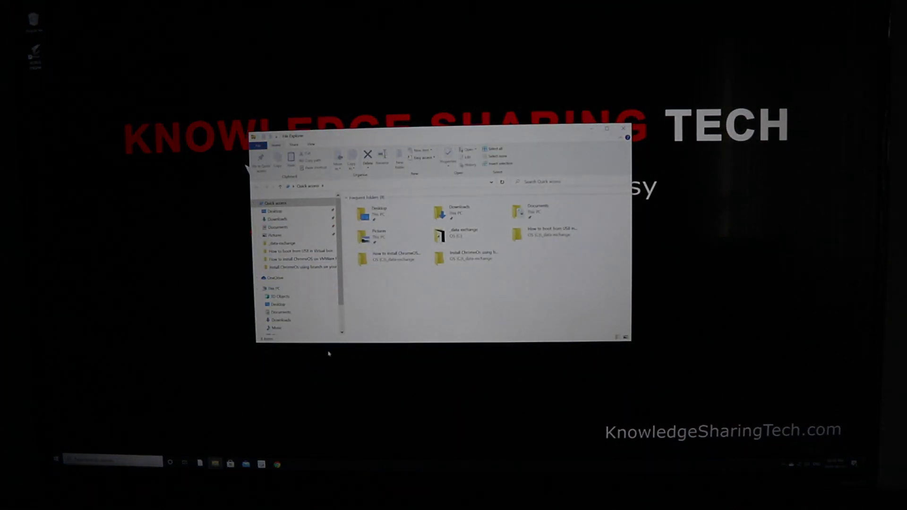
pyautogui.rightClick(275, 290)
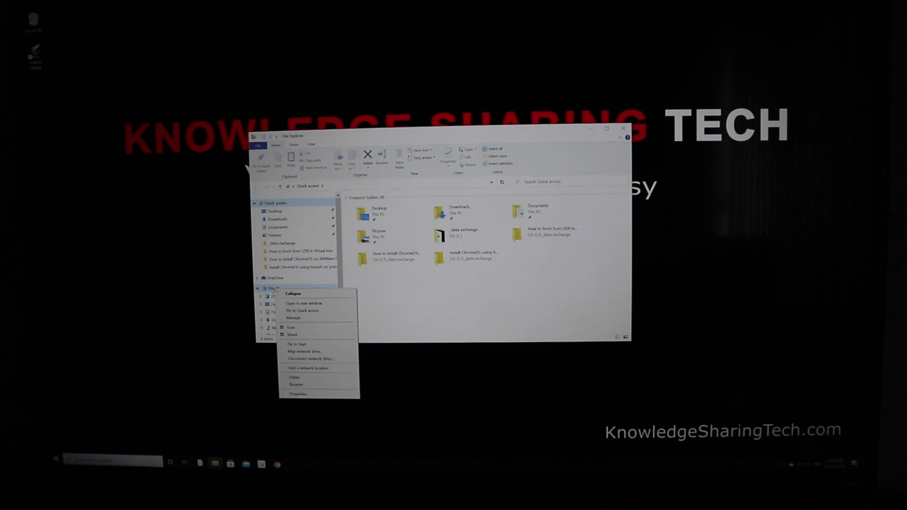
pyautogui.click(298, 394)
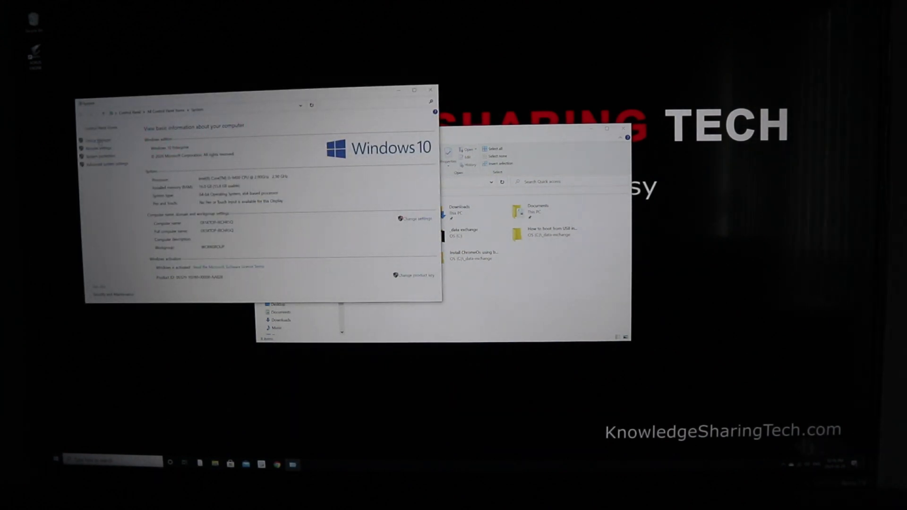
pyautogui.click(98, 140)
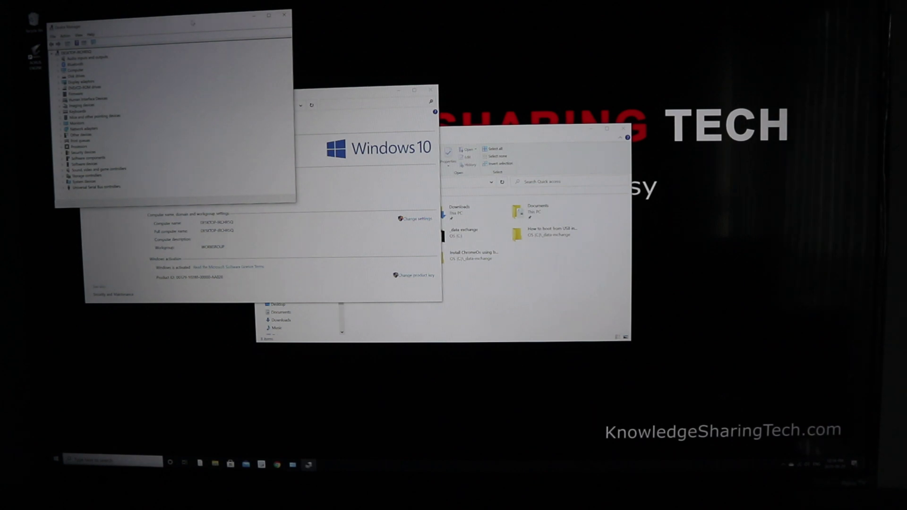
pyautogui.moveTo(191, 22); pyautogui.dragTo(540, 201)
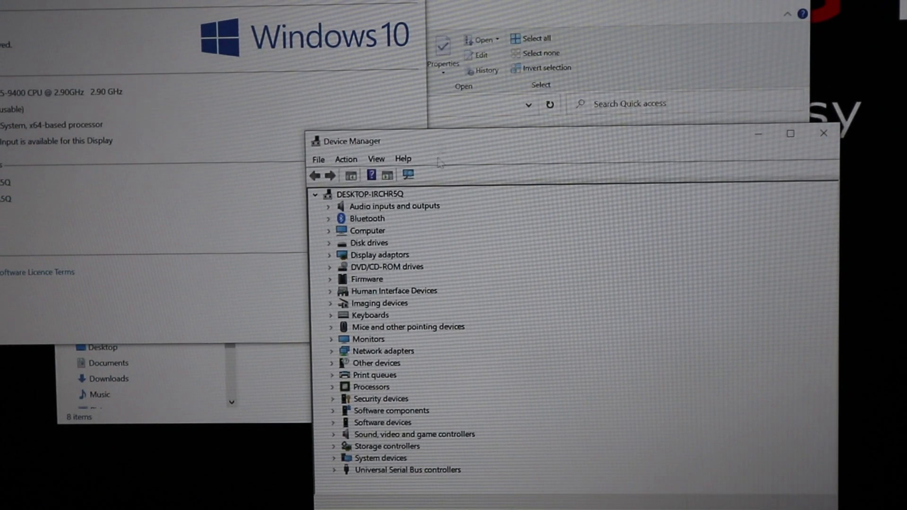
pyautogui.moveTo(440, 140)
pyautogui.mouseDown()
pyautogui.moveTo(430, 123)
pyautogui.moveTo(411, 130)
pyautogui.mouseUp()
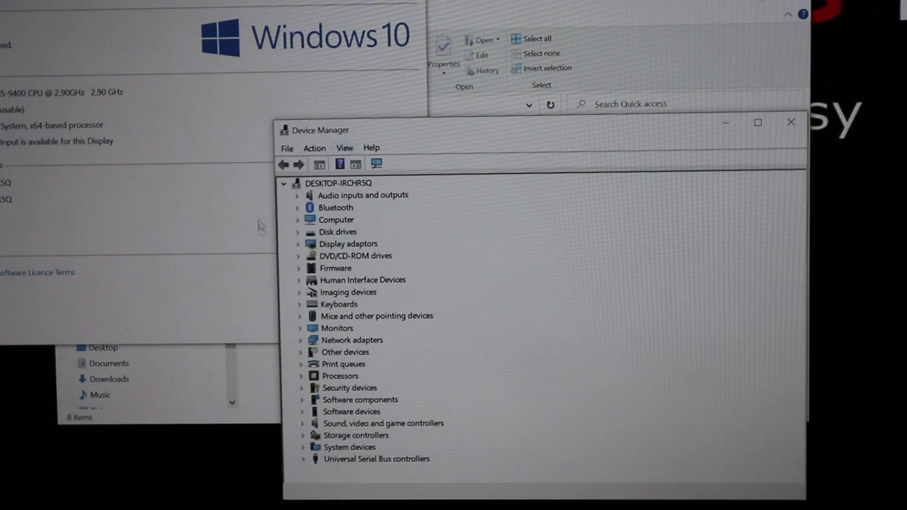
# - Update the NVIDIA GeForce GT 1030 driver from its Properties, letting Windows search automatically, then close the update
pyautogui.click(299, 246)
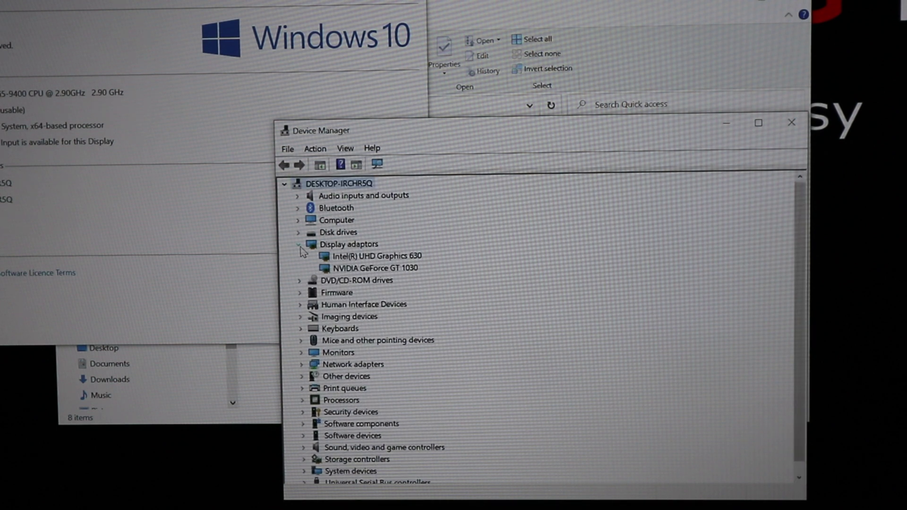
pyautogui.click(350, 269)
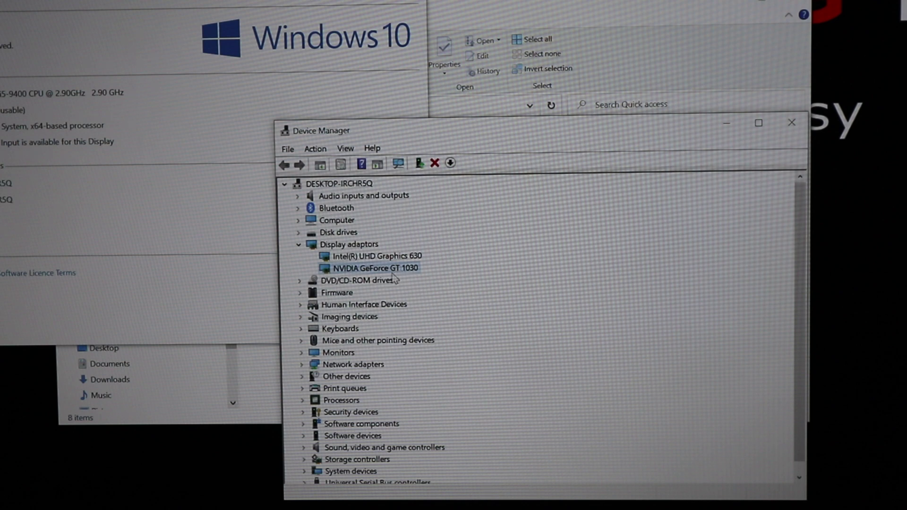
pyautogui.rightClick(394, 278)
pyautogui.click(435, 349)
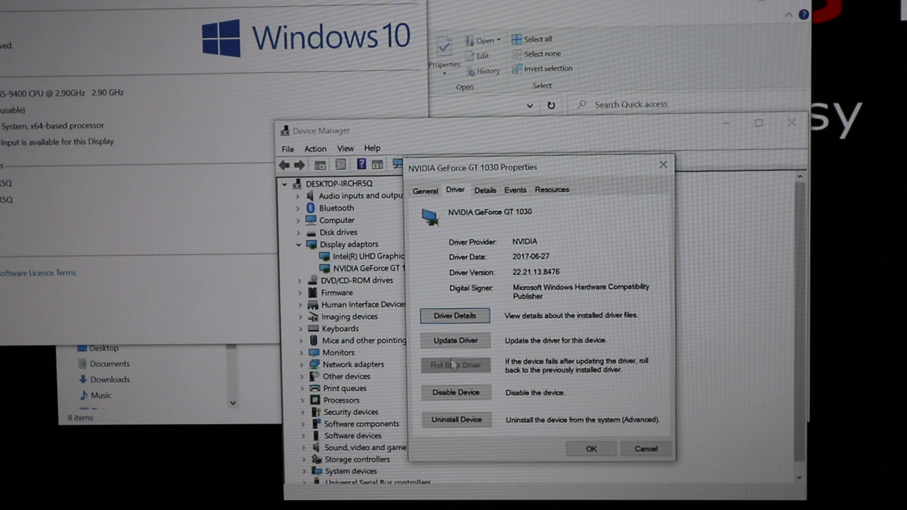
pyautogui.click(456, 342)
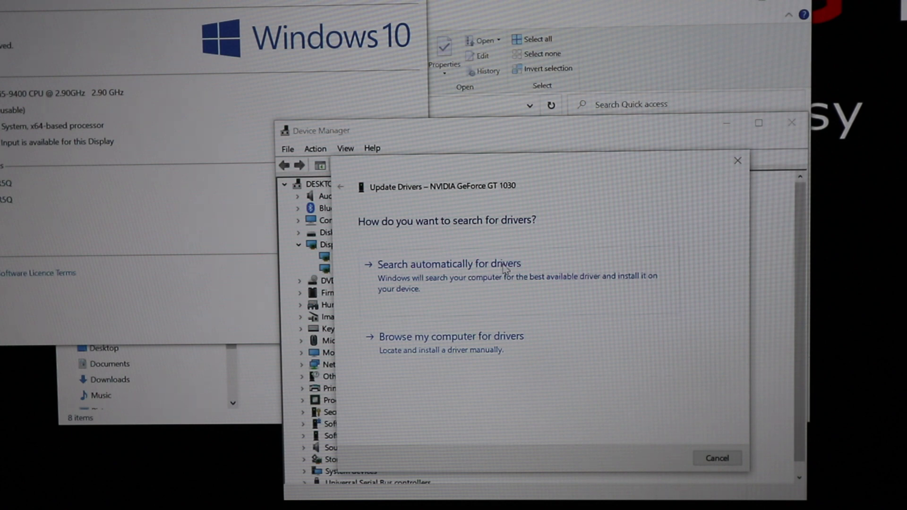
pyautogui.click(459, 277)
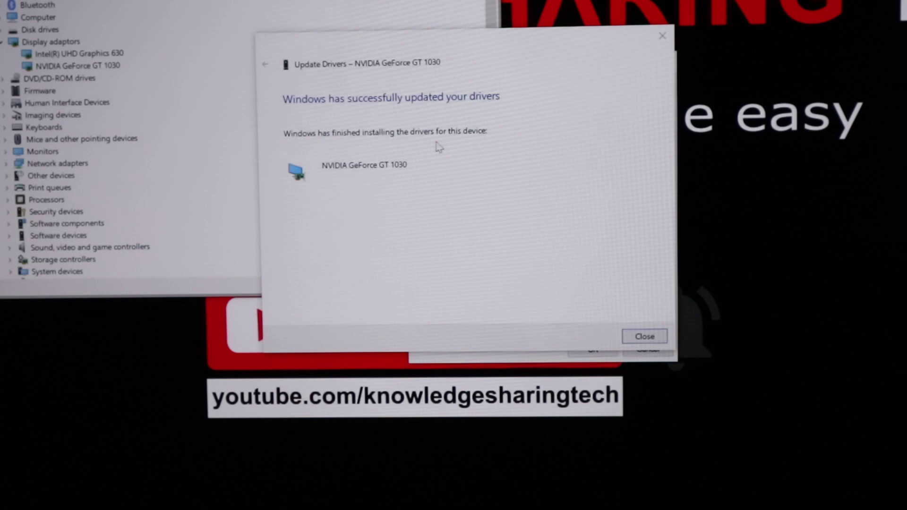
pyautogui.click(644, 336)
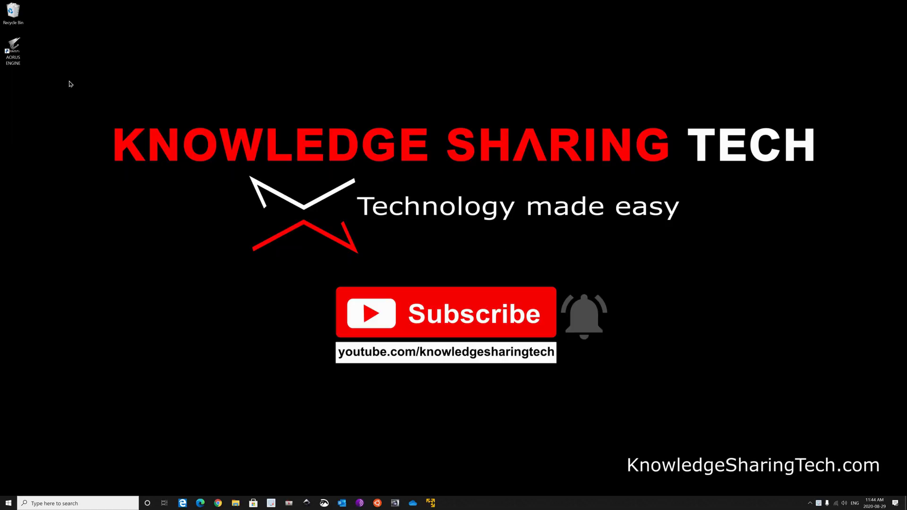
pyautogui.click(811, 503)
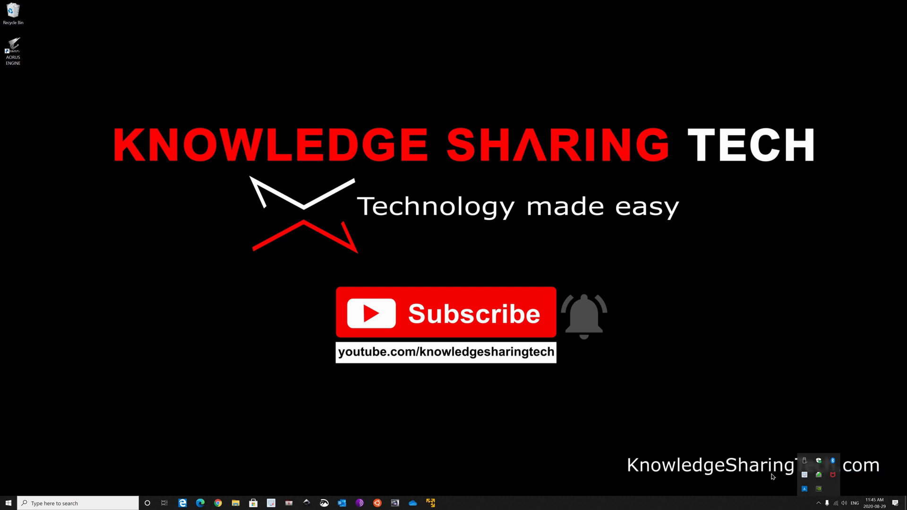
pyautogui.doubleClick(819, 491)
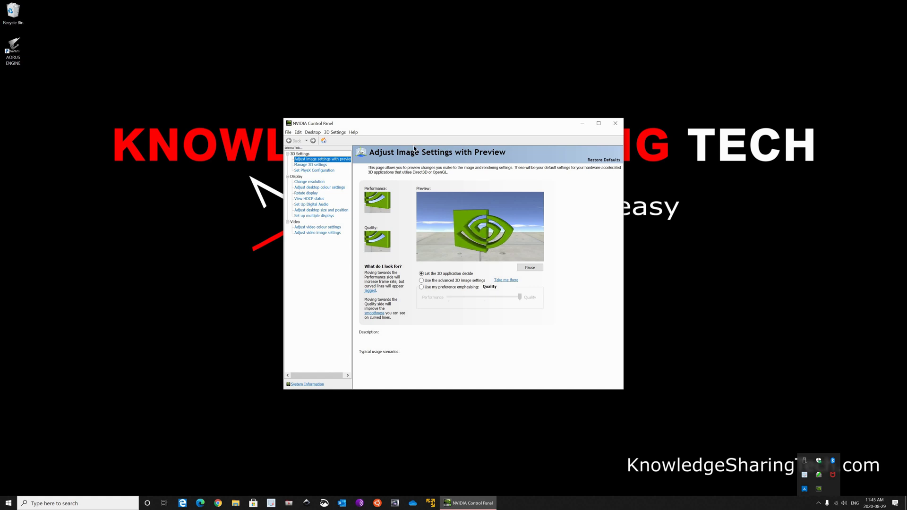
pyautogui.click(743, 303)
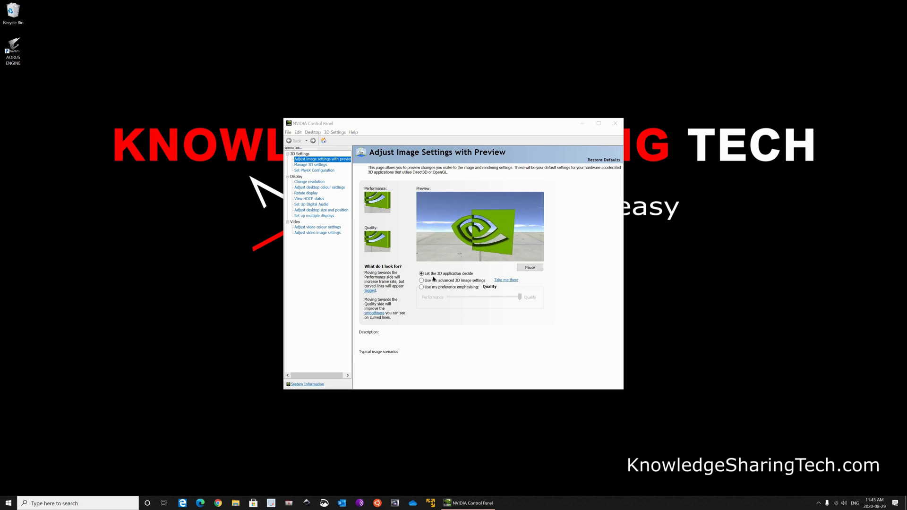
pyautogui.moveTo(448, 274)
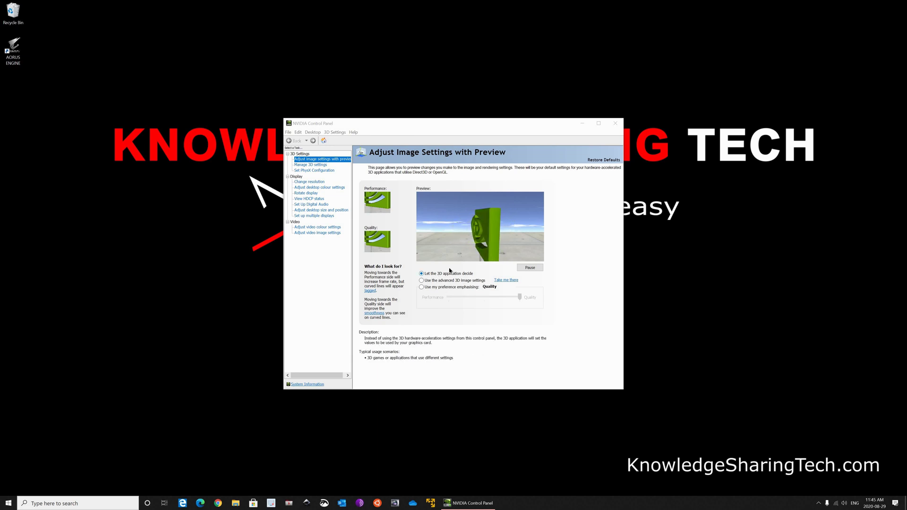
pyautogui.click(312, 166)
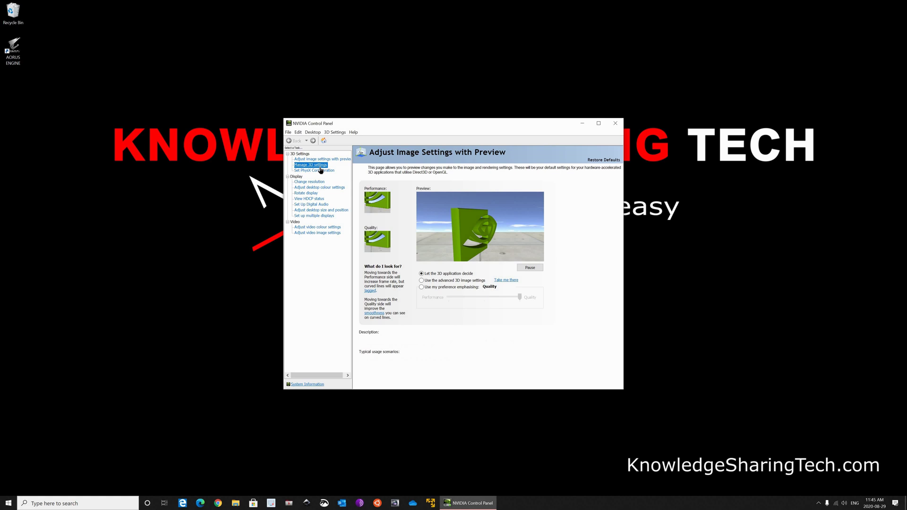
pyautogui.click(318, 171)
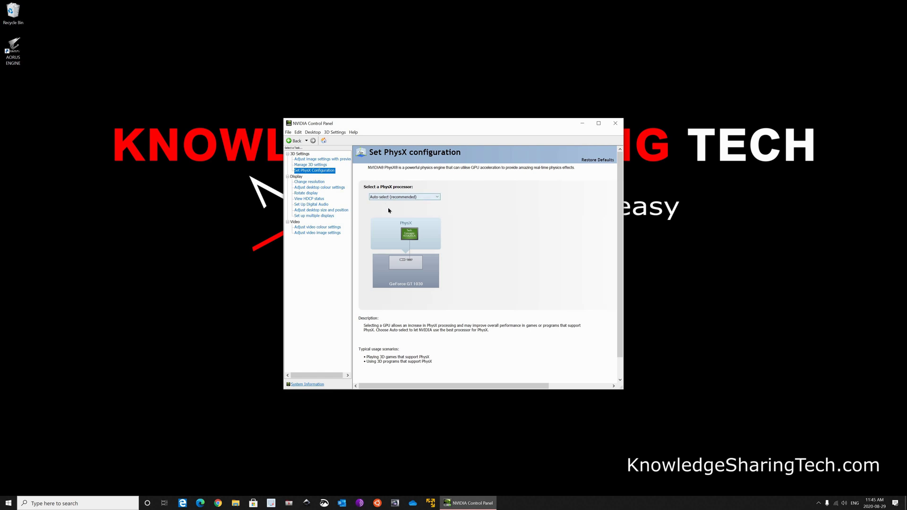
pyautogui.click(308, 182)
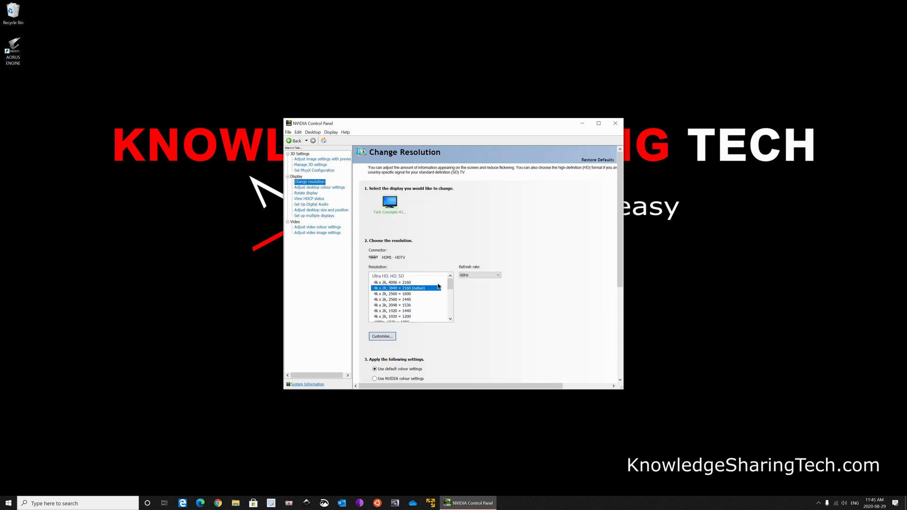
pyautogui.scroll(-1, 494, 344)
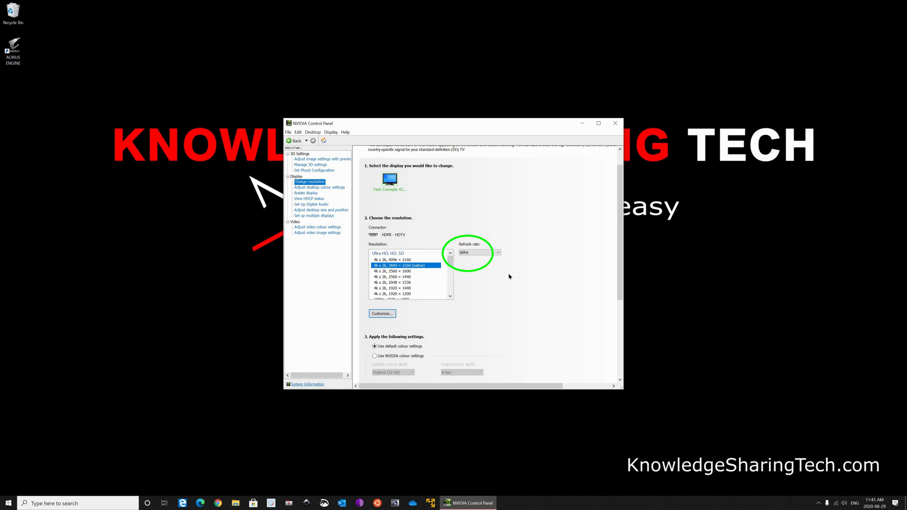
pyautogui.scroll(1, 508, 277)
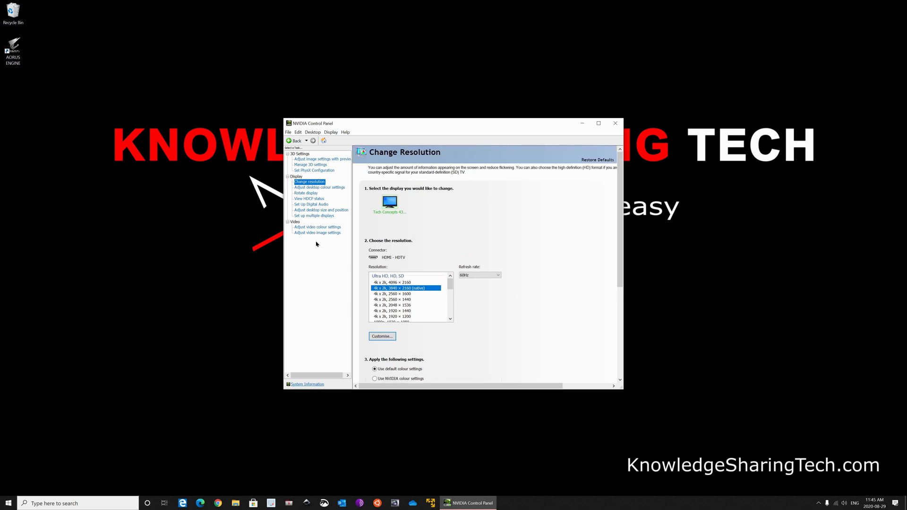
pyautogui.click(614, 125)
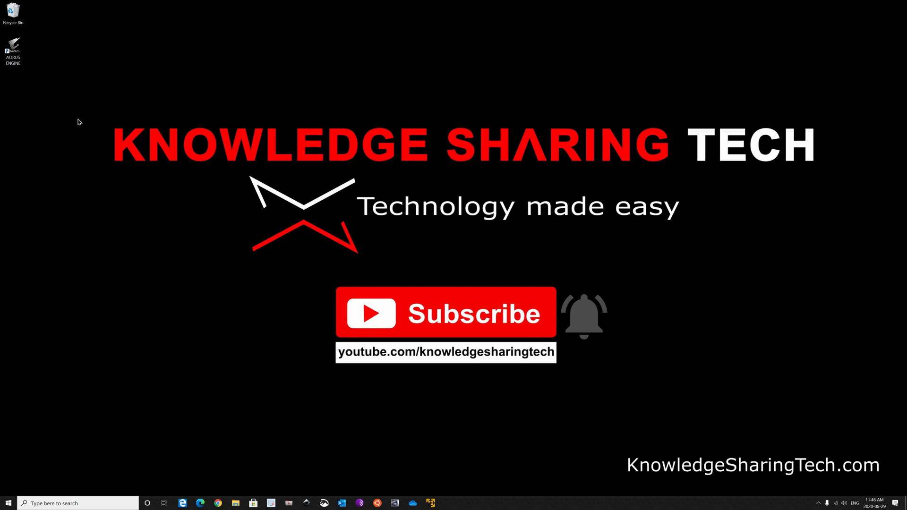
# - Launch AORUS Engine with UAC approval and try the OC and Gaming preset modes
pyautogui.doubleClick(15, 59)
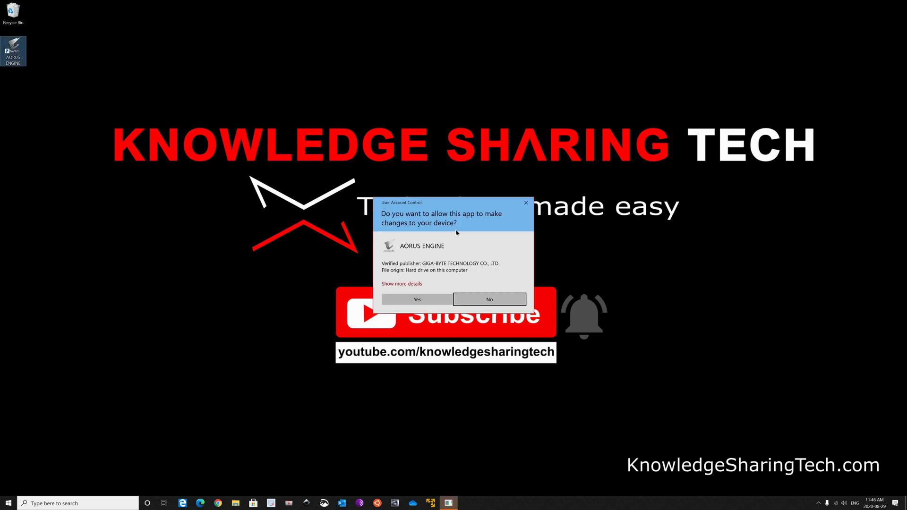
pyautogui.click(417, 300)
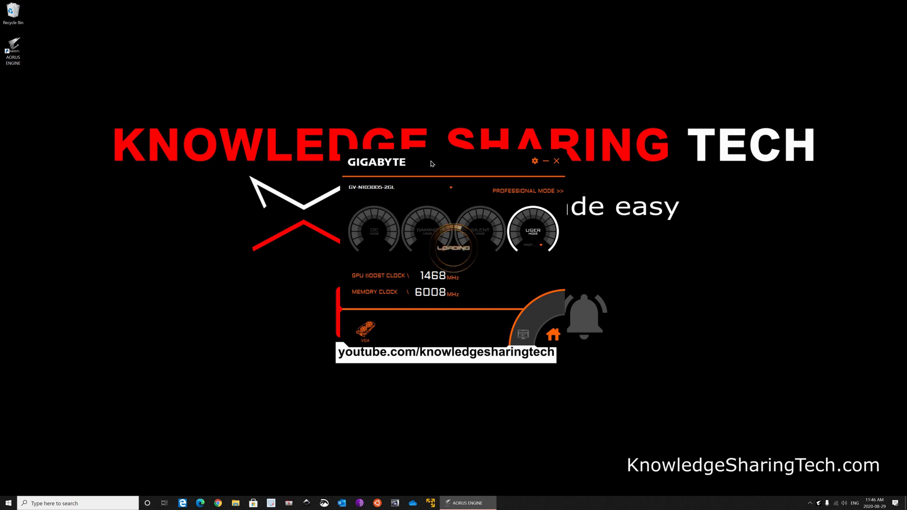
pyautogui.click(367, 248)
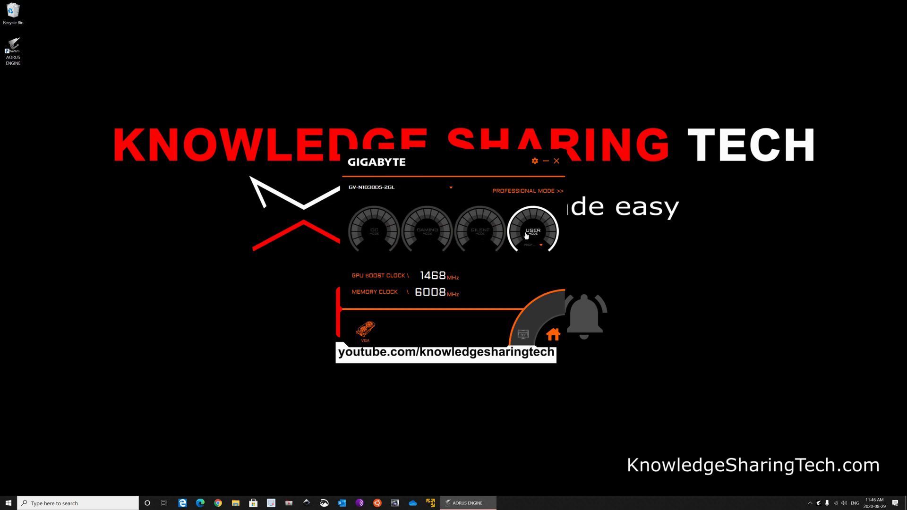
pyautogui.click(389, 232)
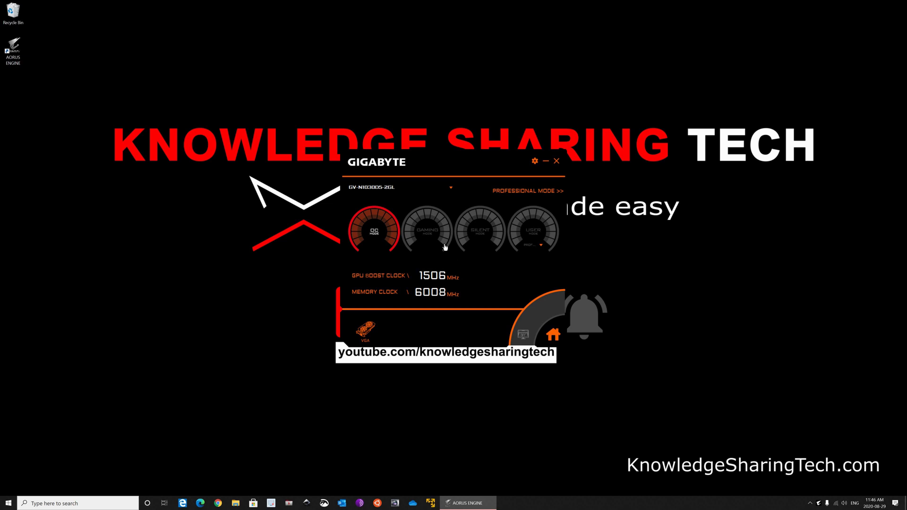
pyautogui.click(432, 236)
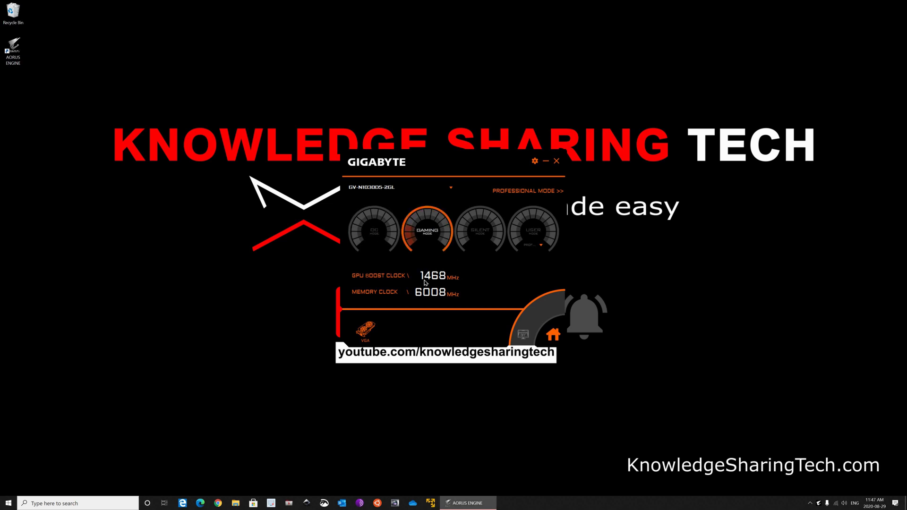
# - Try Silent and User modes, view the Professional Mode sliders, and return Home with User mode active
pyautogui.click(480, 237)
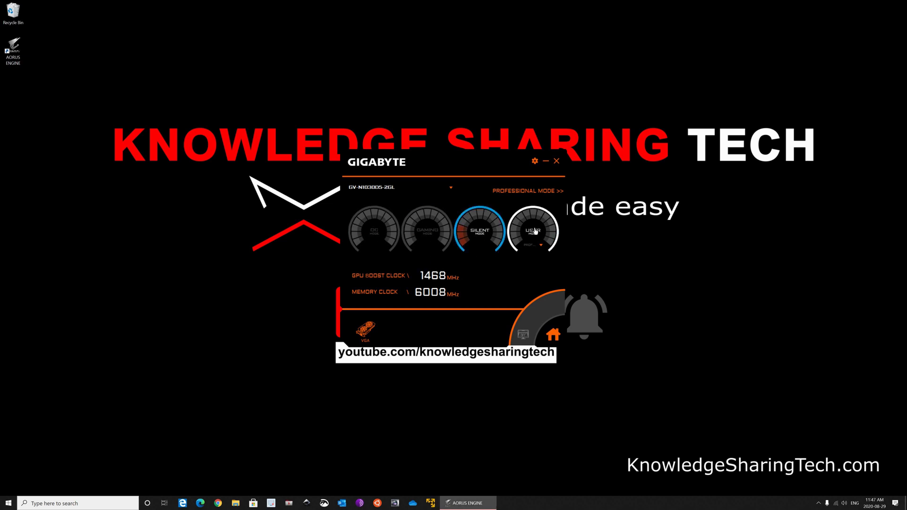
pyautogui.click(551, 236)
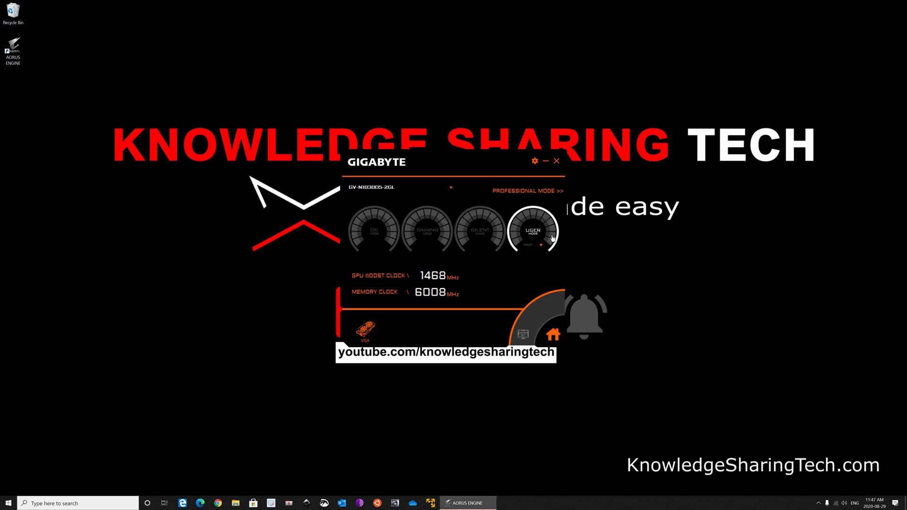
pyautogui.click(547, 192)
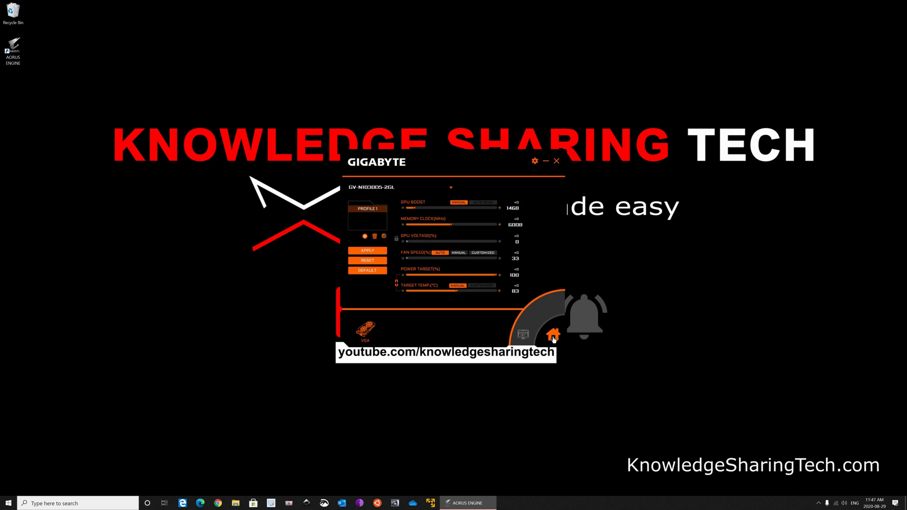
pyautogui.click(553, 336)
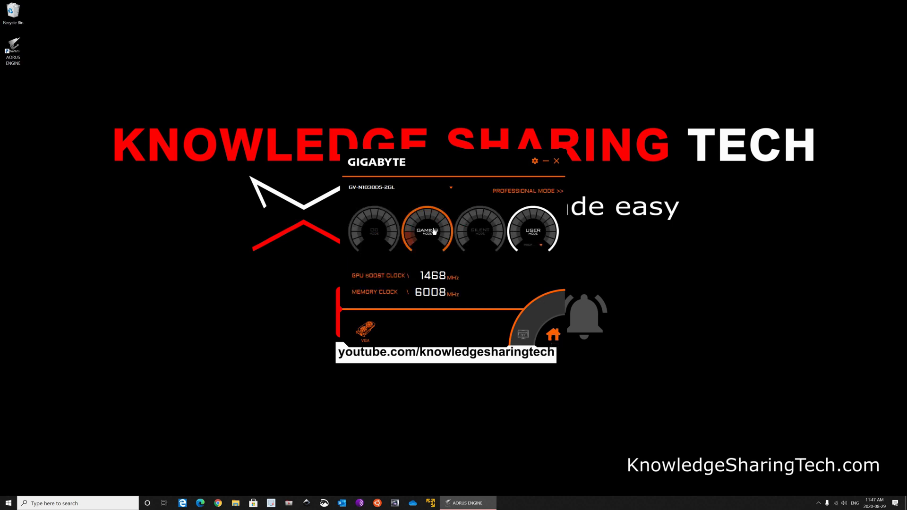